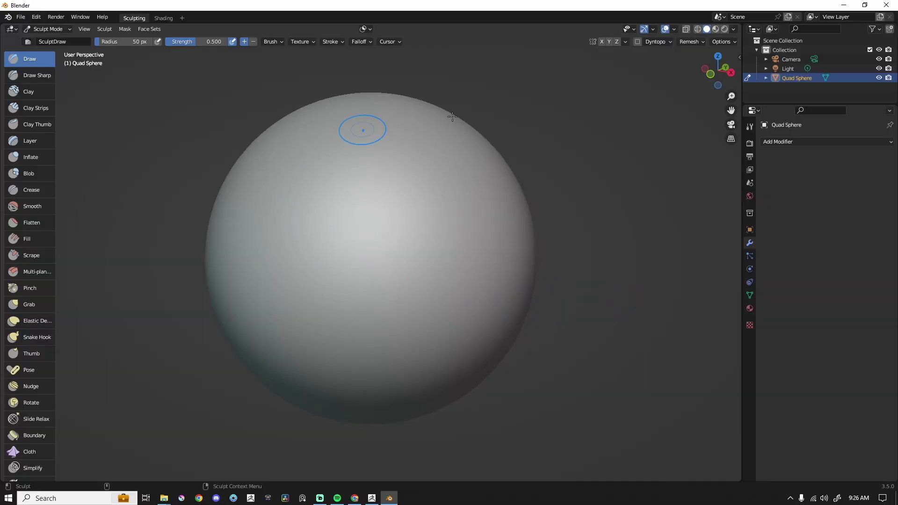
Test Draw and Clay Strips strokes across the front of the sphere and undo them
mouse_move(325, 208)
mouse_down()
mouse_move(327, 228)
mouse_move(494, 234)
mouse_up()
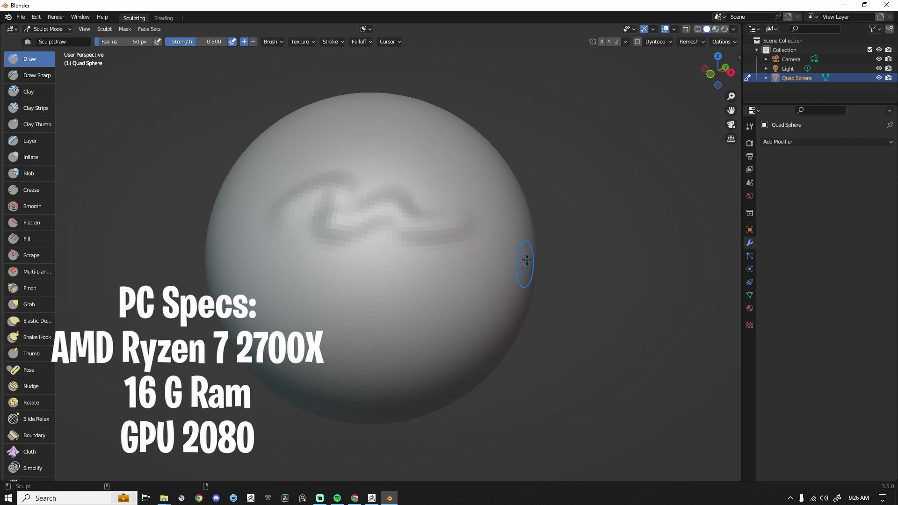
key(ctrl+z)
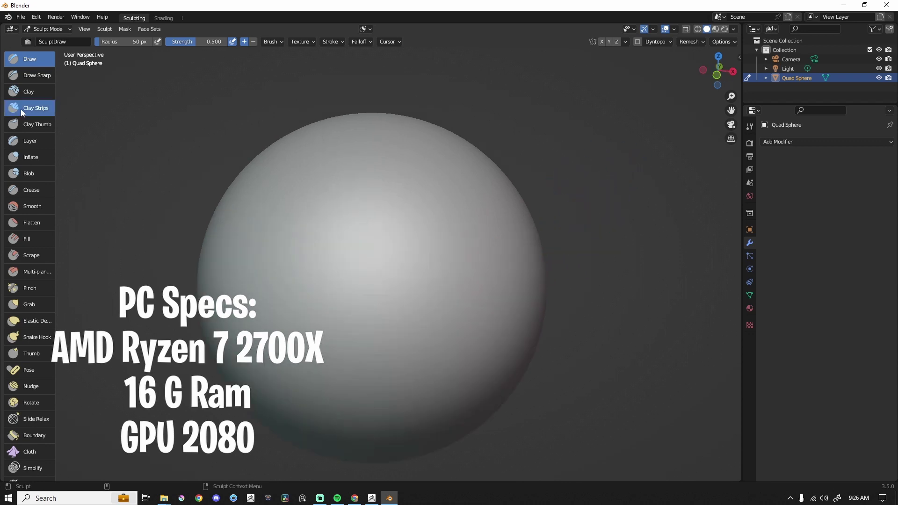
click(24, 112)
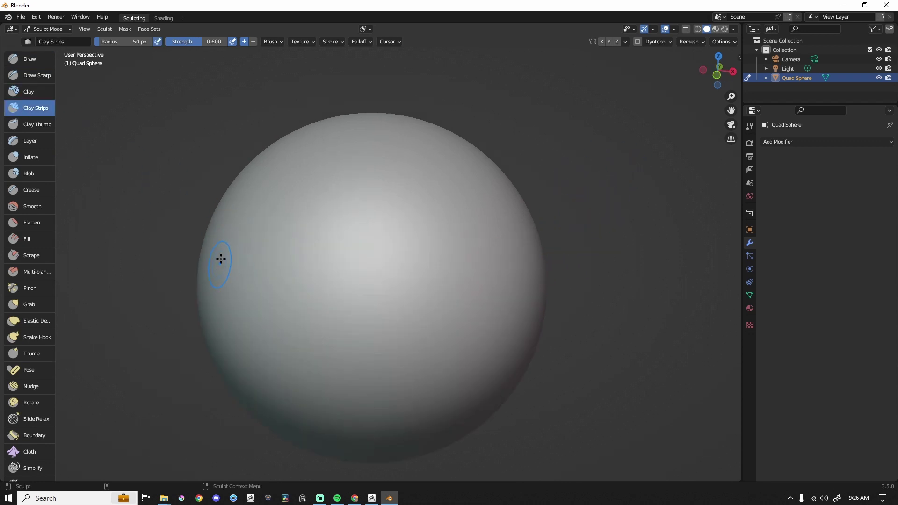
mouse_move(221, 258)
mouse_down()
mouse_move(299, 309)
mouse_move(496, 281)
mouse_move(299, 383)
mouse_move(373, 300)
mouse_up()
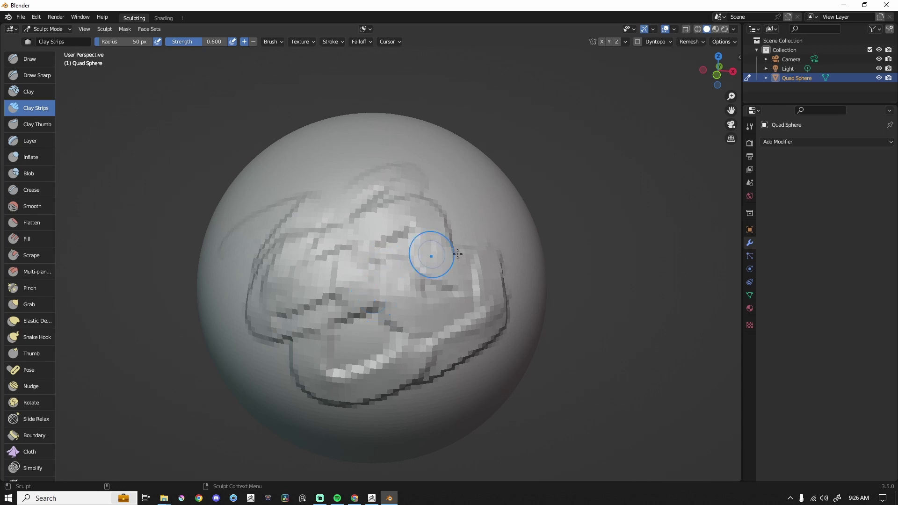
key(ctrl+z)
key(ctrl+z)
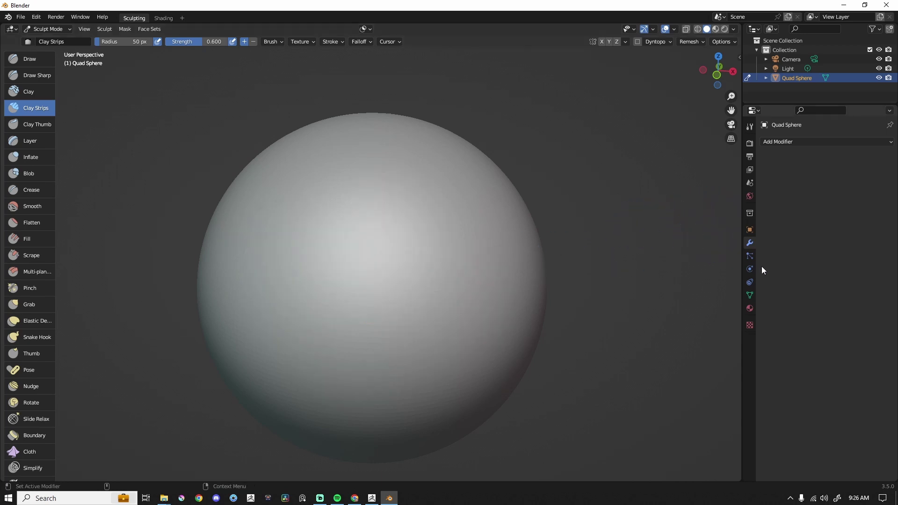
Add a Multiresolution modifier to the sphere with one subdivision level and turn on the Statistics overlay
click(793, 141)
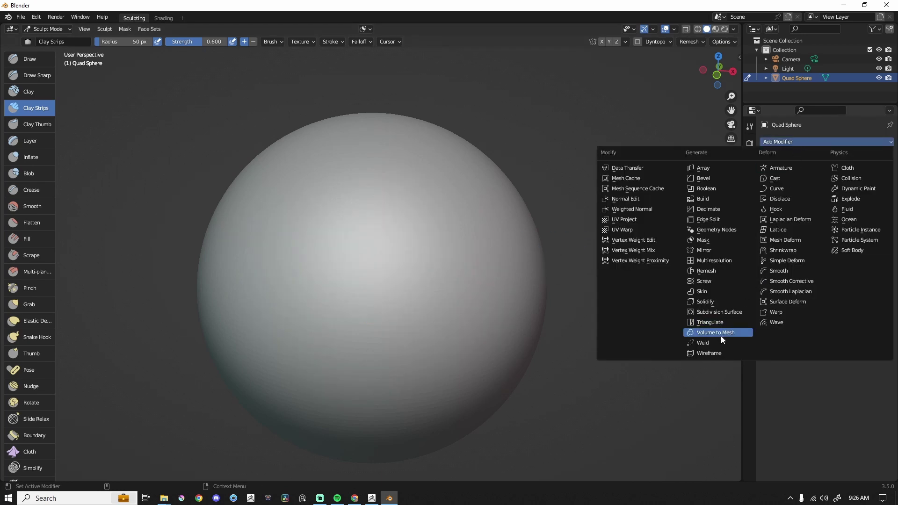
click(734, 261)
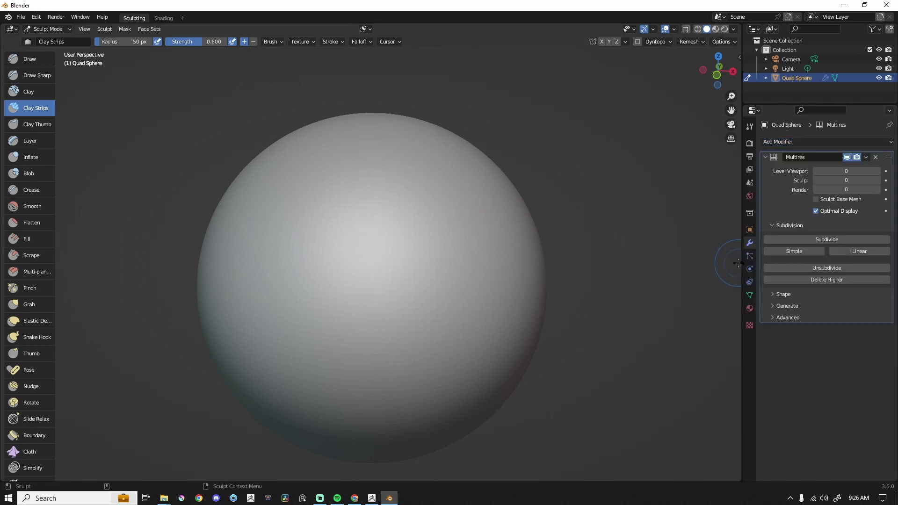
click(674, 29)
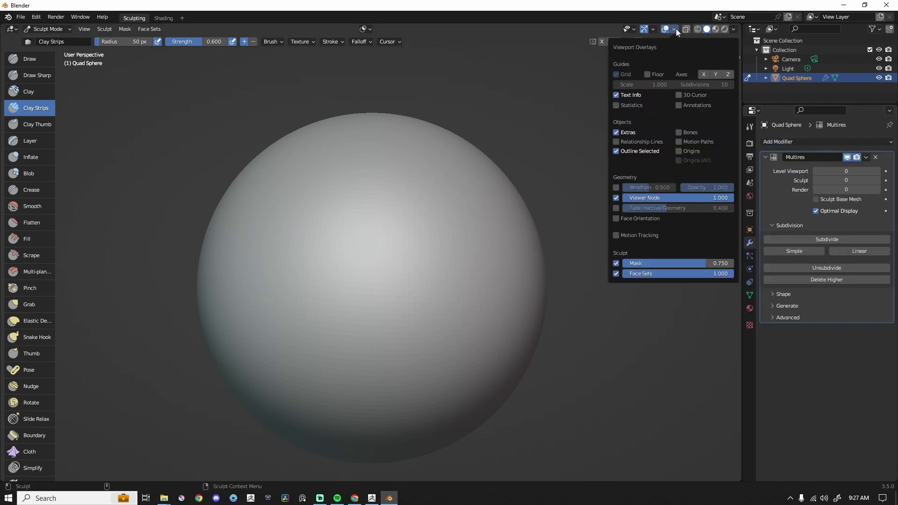
click(617, 104)
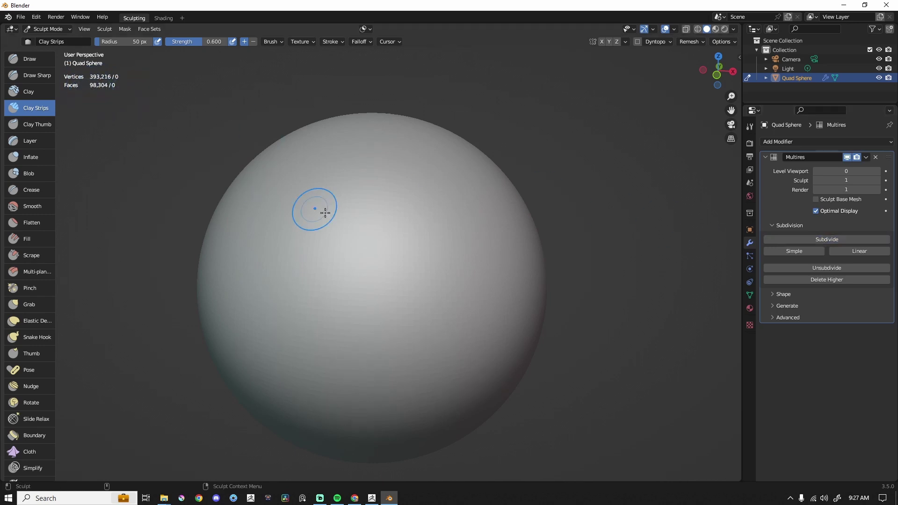
Test overlapping Clay Strips strokes across the front of the sphere at subdivision level 1 and undo them
mouse_move(241, 232)
mouse_down()
mouse_move(309, 232)
mouse_move(439, 263)
mouse_move(380, 355)
mouse_up()
mouse_move(260, 276)
mouse_down()
mouse_move(240, 276)
mouse_move(315, 171)
mouse_move(480, 340)
mouse_move(517, 346)
mouse_up()
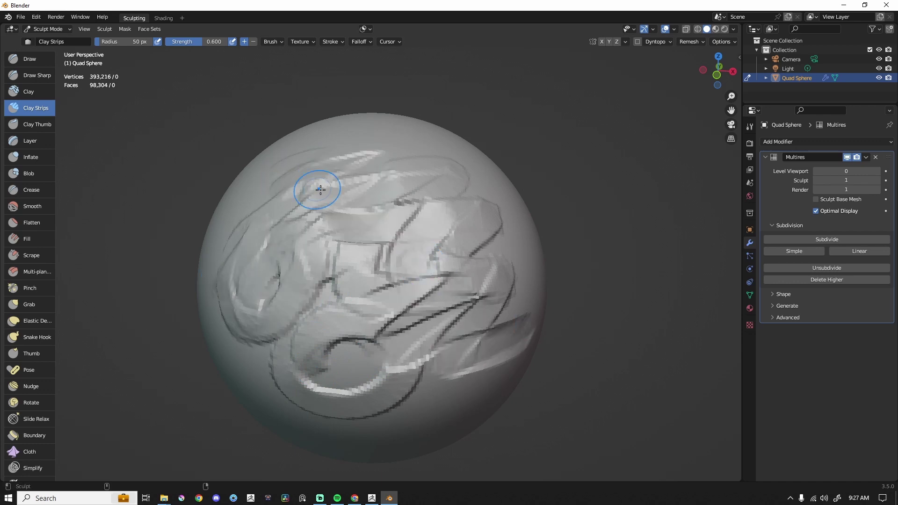
key(ctrl+z)
key(ctrl+z)
key(ctrl+z)
key(ctrl+z)
key(ctrl+z)
key(ctrl+z)
key(ctrl+z)
key(ctrl+z)
Try zigzag strokes with the Draw brush on the front of the sphere and undo them
key(x)
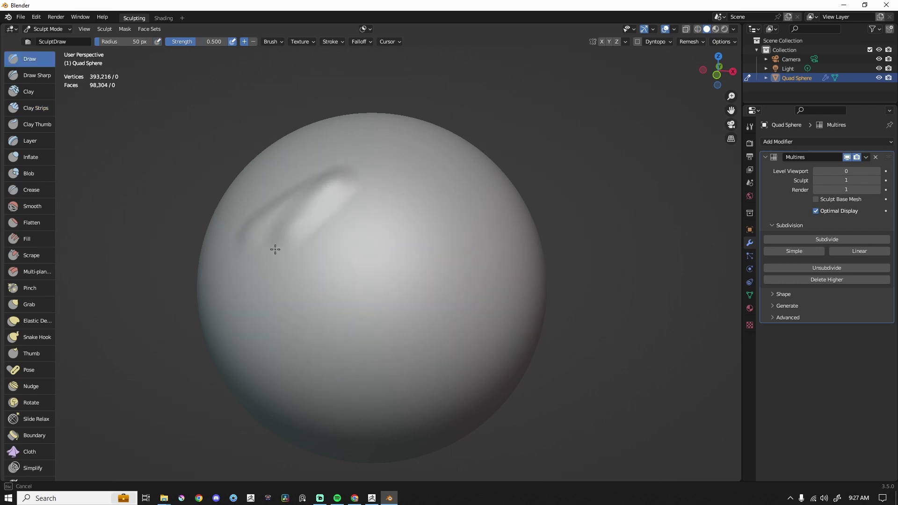
drag(275, 248, 503, 333)
drag(371, 190, 471, 236)
key(ctrl+z)
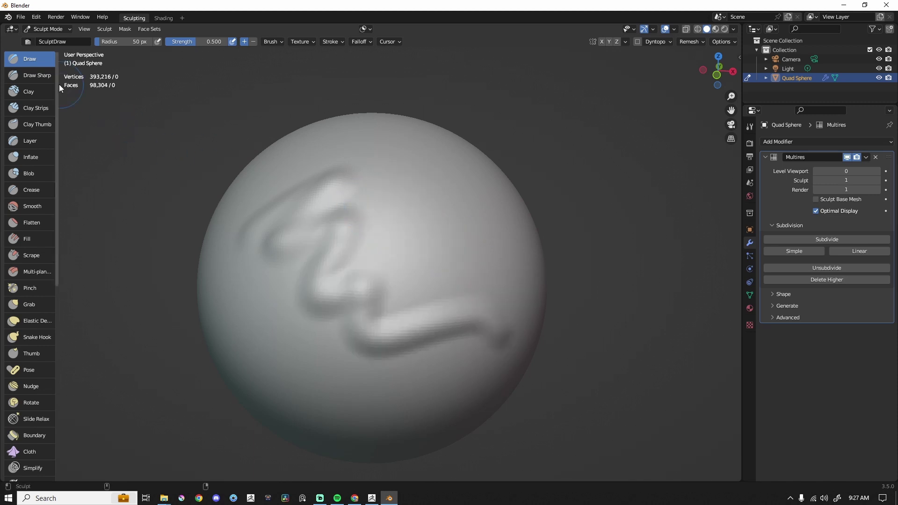
key(ctrl+z)
Try Draw Sharp strokes across the sphere, undo them, and switch to the Clay brush
click(42, 75)
mouse_move(278, 211)
mouse_down()
mouse_move(361, 240)
mouse_move(477, 345)
mouse_up()
mouse_move(430, 226)
mouse_down()
mouse_move(401, 361)
mouse_move(386, 267)
mouse_move(304, 248)
mouse_move(331, 215)
mouse_move(495, 339)
mouse_move(240, 267)
mouse_up()
key(ctrl+z)
key(ctrl+z)
click(28, 92)
key(ctrl+z)
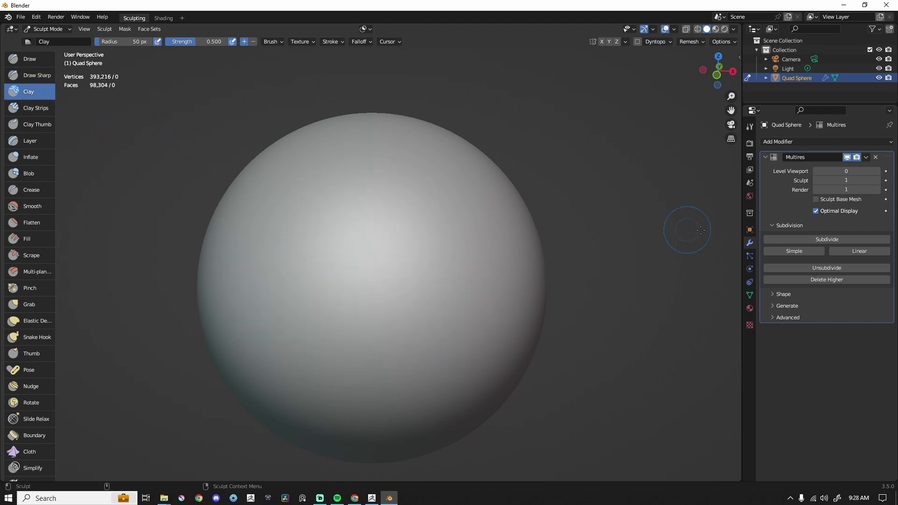
Subdivide the Multires modifier to level 2 and sculpt a zigzag of Clay Strips strokes on the front of the sphere
click(825, 239)
click(36, 108)
mouse_move(296, 224)
mouse_down()
mouse_move(398, 256)
mouse_move(459, 214)
mouse_move(407, 220)
mouse_move(390, 324)
mouse_move(463, 267)
mouse_move(245, 247)
mouse_move(316, 168)
mouse_move(304, 159)
mouse_up()
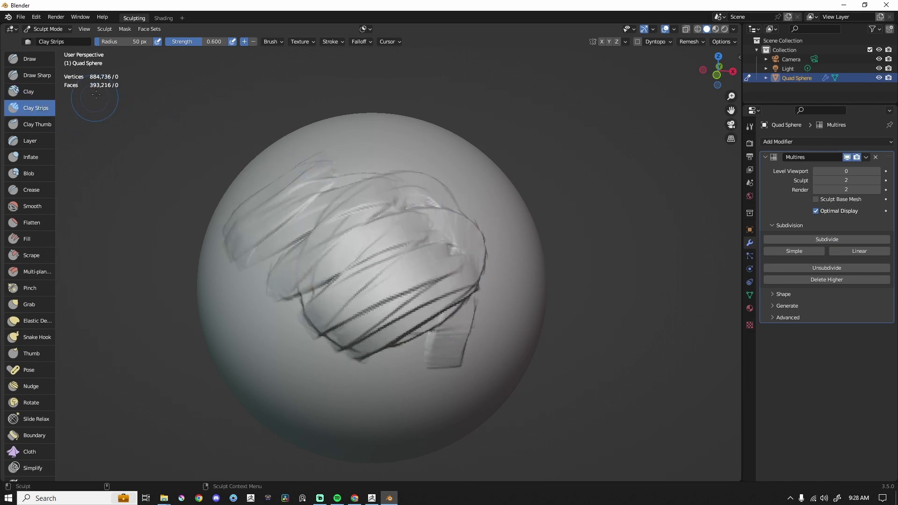
Build up looping Clay brush strokes over the Clay Strips marks on the front of the sphere
click(29, 92)
mouse_move(284, 327)
mouse_down()
mouse_move(335, 386)
mouse_move(515, 336)
mouse_move(336, 305)
mouse_move(449, 219)
mouse_move(372, 266)
mouse_move(339, 240)
mouse_up()
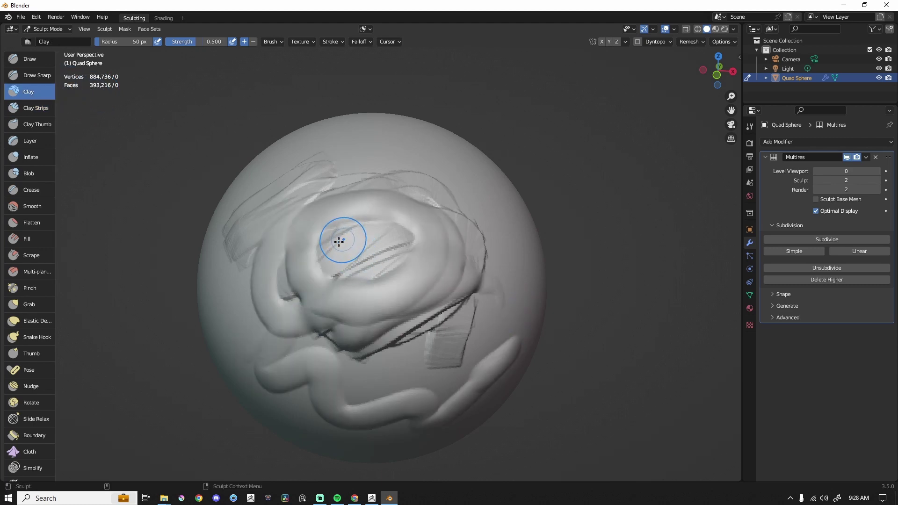
mouse_move(379, 155)
mouse_down()
mouse_move(323, 220)
mouse_move(357, 210)
mouse_up()
mouse_move(305, 227)
mouse_down()
mouse_move(327, 262)
mouse_move(301, 271)
mouse_up()
Sculpt a ring with Clay Strips on the untouched side of the sphere and add Clay strokes around it
click(35, 108)
mouse_move(231, 153)
middle_down()
mouse_move(498, 207)
mouse_move(381, 90)
mouse_move(421, 180)
middle_up()
drag(421, 181, 405, 180)
key(c)
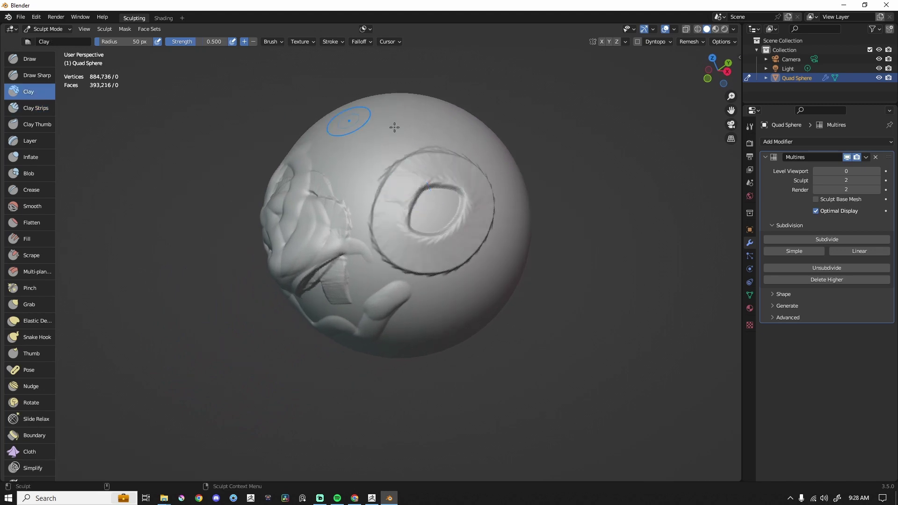
mouse_move(406, 115)
mouse_down()
mouse_move(383, 144)
mouse_move(417, 146)
mouse_move(390, 189)
mouse_move(442, 210)
mouse_move(389, 190)
mouse_move(411, 207)
mouse_up()
Switch to the Draw brush and subdivide the Multires modifier to level 3
click(37, 75)
click(37, 61)
click(830, 240)
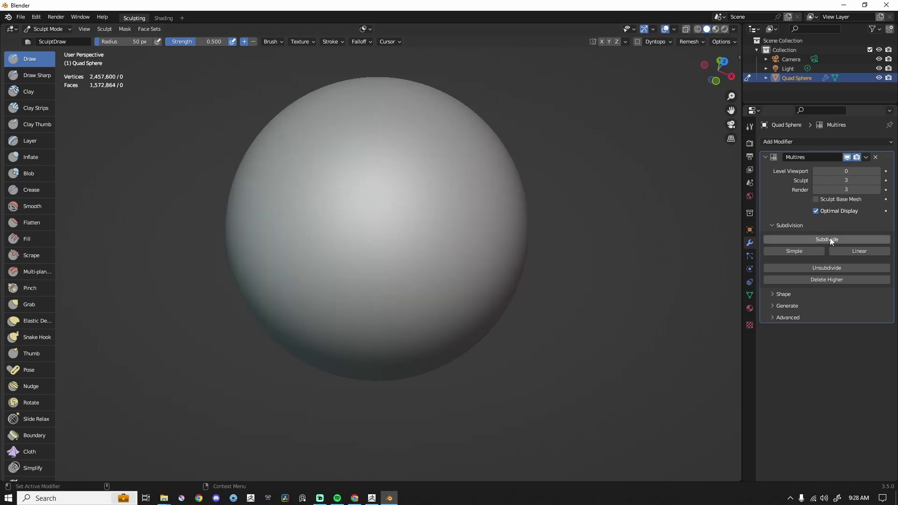
Test a Clay Strips stroke on the front of the sphere at subdivision level 3 and undo it
key(c)
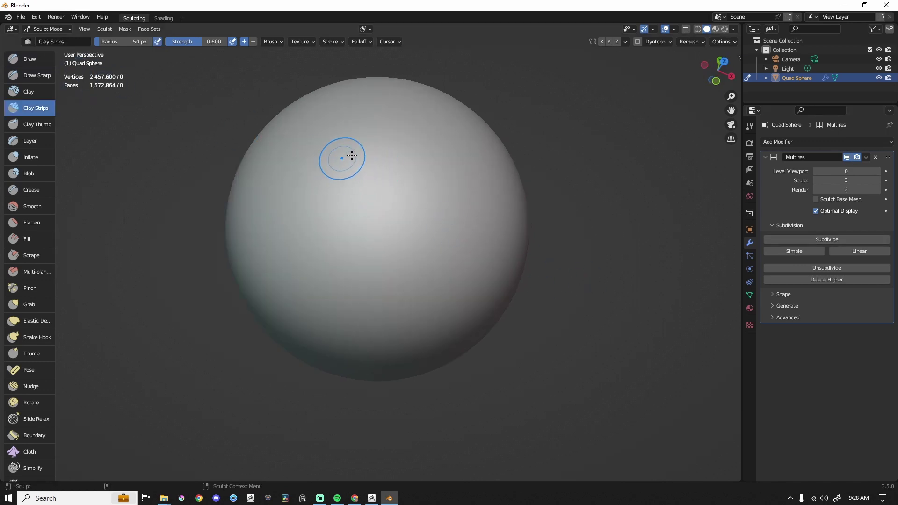
mouse_move(351, 155)
mouse_down()
mouse_move(321, 156)
mouse_move(361, 137)
mouse_move(398, 171)
mouse_move(435, 234)
mouse_move(336, 276)
mouse_move(285, 201)
mouse_move(338, 136)
mouse_move(391, 141)
mouse_move(428, 203)
mouse_up()
key(ctrl+z)
Try looping Clay brush strokes on the front of the sphere, undo them, and return to Clay Strips
click(37, 95)
mouse_move(391, 167)
mouse_down()
mouse_move(335, 238)
mouse_move(385, 173)
mouse_move(330, 162)
mouse_move(397, 156)
mouse_move(401, 176)
mouse_move(421, 185)
mouse_move(426, 231)
mouse_move(398, 260)
mouse_move(330, 251)
mouse_move(297, 180)
mouse_move(317, 199)
mouse_up()
mouse_move(281, 251)
mouse_down()
mouse_move(407, 301)
mouse_move(371, 231)
mouse_move(445, 170)
mouse_up()
key(ctrl+z)
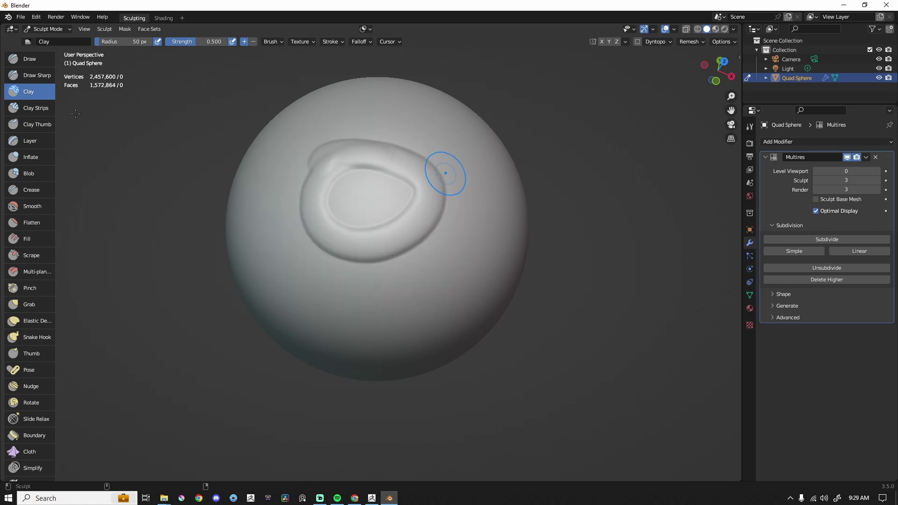
click(36, 108)
key(ctrl+z)
Repeat several long Clay Strips strokes across the level 3 sphere and undo each of them
mouse_move(299, 159)
mouse_down()
mouse_move(455, 140)
mouse_move(406, 198)
mouse_move(486, 234)
mouse_move(328, 302)
mouse_up()
key(ctrl+z)
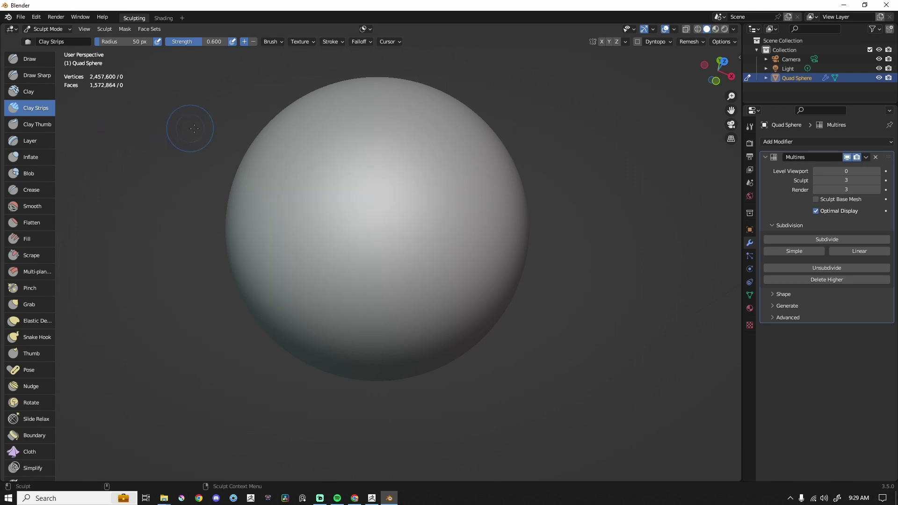
mouse_move(261, 175)
mouse_down()
mouse_move(456, 140)
mouse_move(248, 225)
mouse_move(449, 243)
mouse_move(478, 272)
mouse_up()
mouse_move(405, 112)
mouse_down()
mouse_move(346, 134)
mouse_move(447, 220)
mouse_move(405, 198)
mouse_move(264, 175)
mouse_move(445, 183)
mouse_up()
key(ctrl+z)
key(ctrl+z)
mouse_move(374, 181)
mouse_down()
mouse_move(361, 193)
mouse_move(376, 164)
mouse_move(465, 304)
mouse_up()
key(ctrl+z)
key(ctrl+z)
Subdivide the Multires modifier to level 4 and sculpt overlapping Clay Strips strokes on the front of the sphere
click(829, 239)
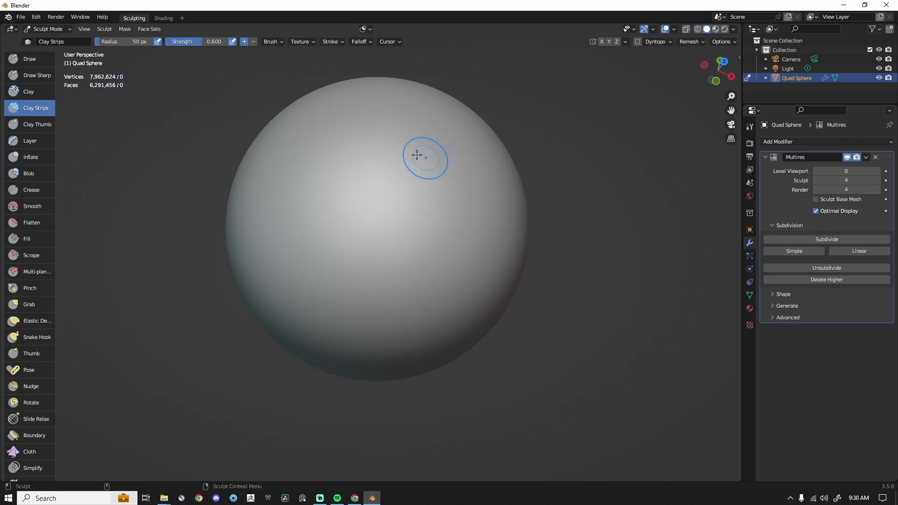
drag(257, 167, 315, 237)
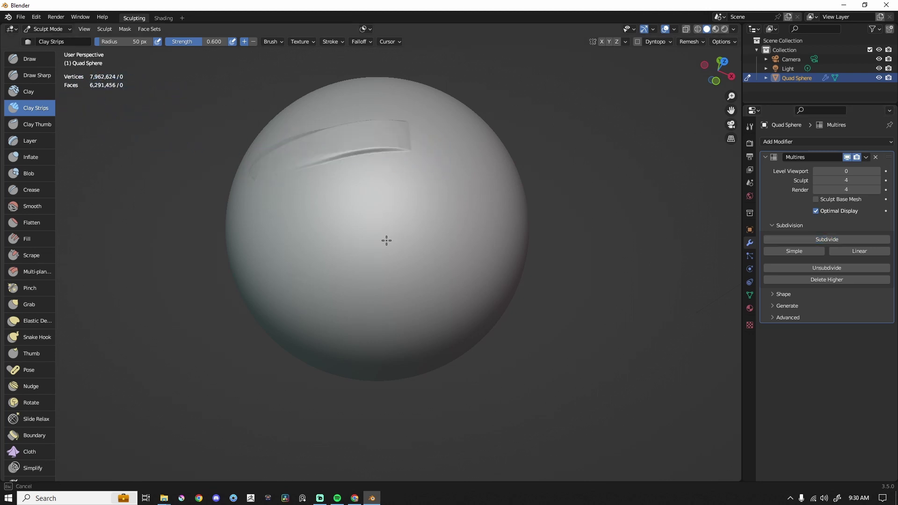
mouse_move(387, 240)
mouse_down()
mouse_move(431, 212)
mouse_move(414, 257)
mouse_up()
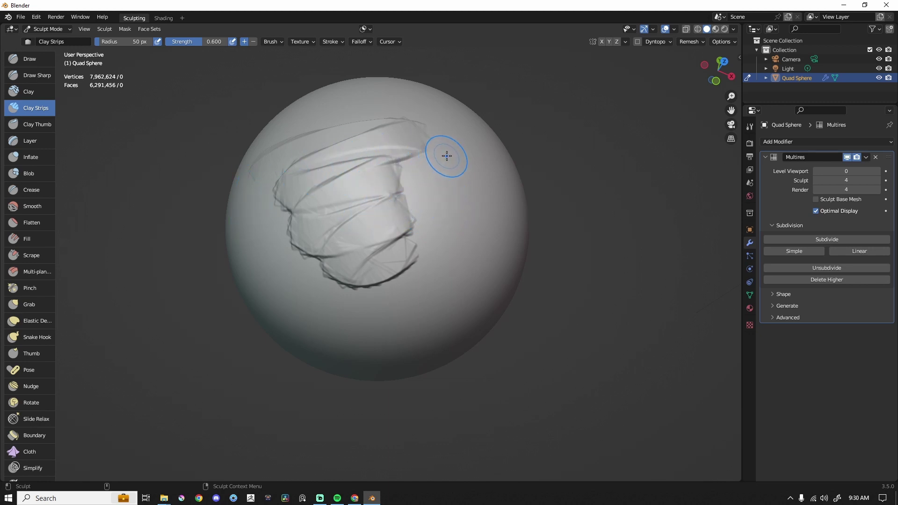
drag(446, 156, 438, 175)
mouse_move(471, 246)
mouse_down()
mouse_move(425, 240)
mouse_move(394, 174)
mouse_up()
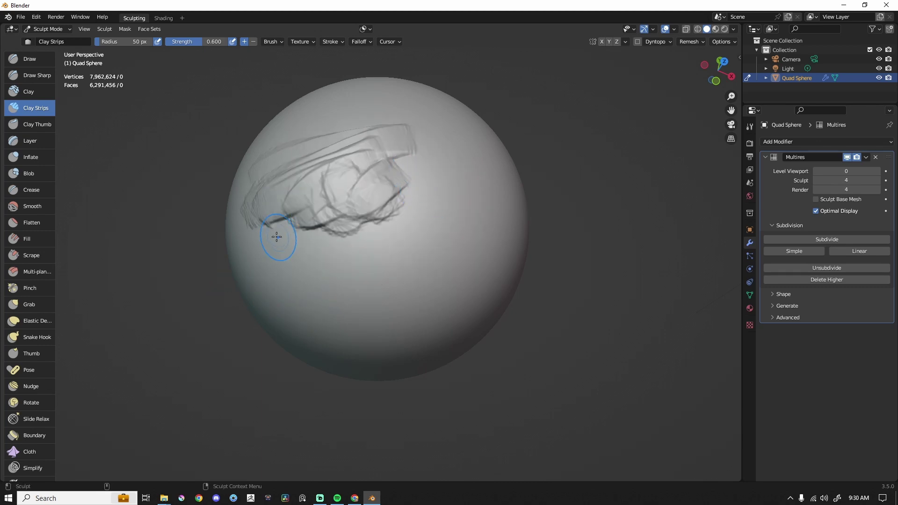
mouse_move(279, 244)
mouse_down()
mouse_move(304, 234)
mouse_move(324, 258)
mouse_move(398, 219)
mouse_move(423, 241)
mouse_up()
Sculpt thick looping ridges with the Clay brush beside and over the Clay Strips marks
click(52, 92)
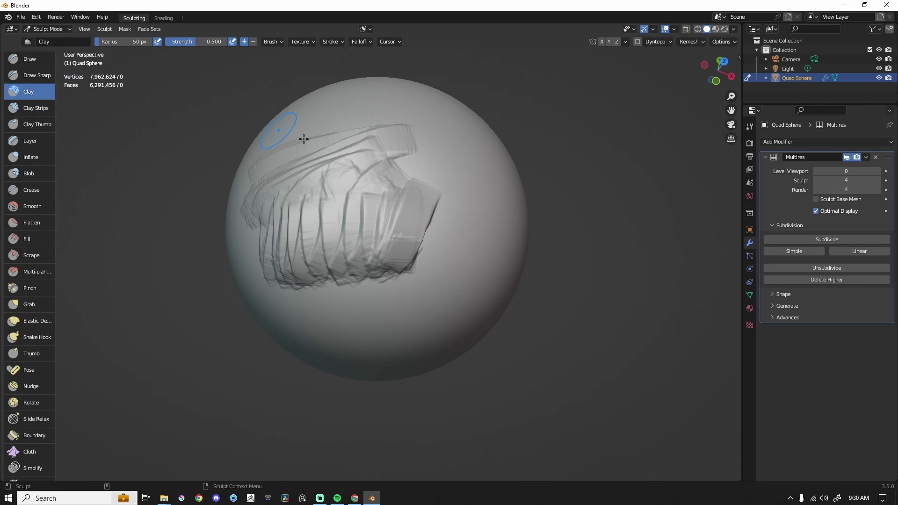
mouse_move(450, 149)
mouse_down()
mouse_move(472, 224)
mouse_move(440, 290)
mouse_move(424, 243)
mouse_up()
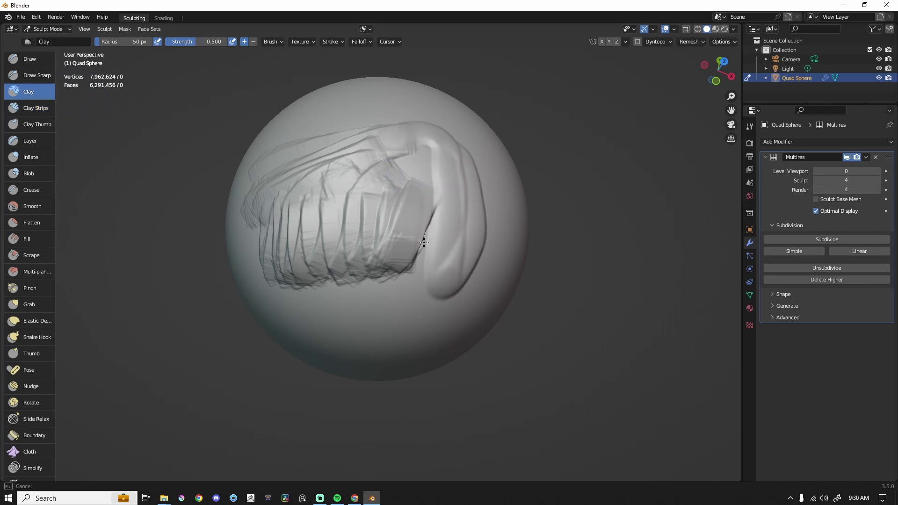
mouse_move(411, 180)
mouse_down()
mouse_move(425, 157)
mouse_move(398, 220)
mouse_up()
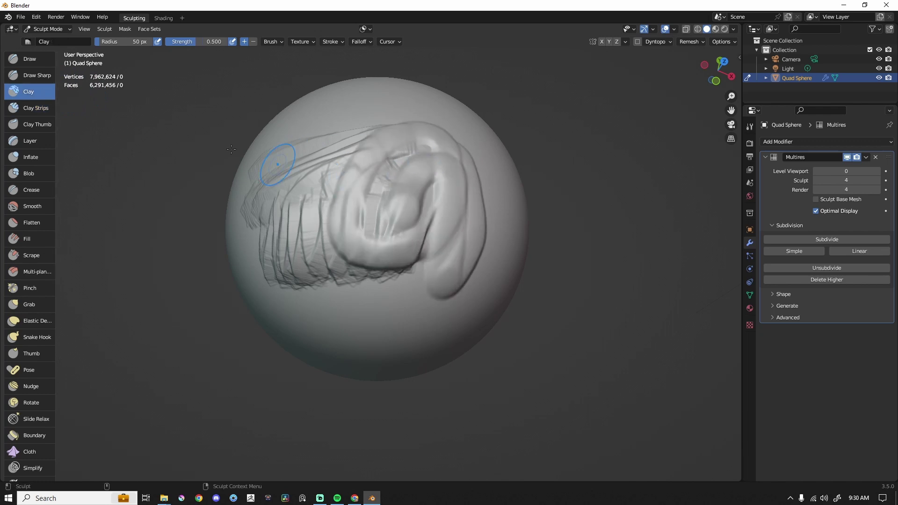
Sculpt a band of Clay Strips strokes across the lower part of the sphere, below the Clay ridges
click(28, 108)
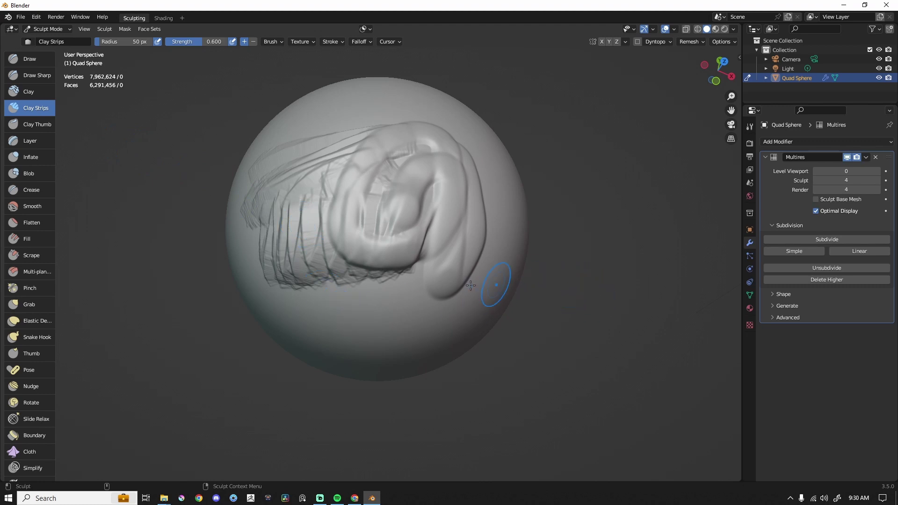
mouse_move(405, 294)
middle_down()
mouse_move(346, 285)
mouse_move(337, 245)
mouse_move(357, 224)
middle_up()
scroll(357, 225, up, 2)
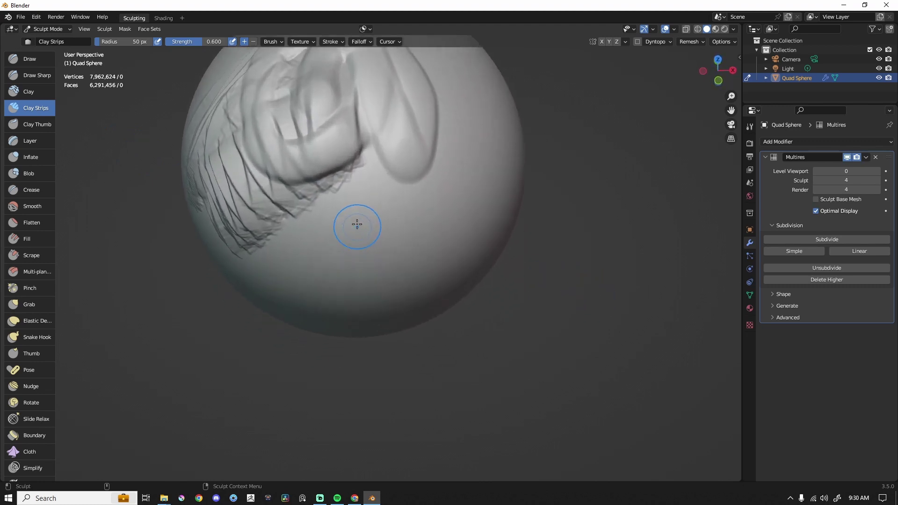
mouse_move(320, 226)
mouse_down()
mouse_move(471, 213)
mouse_move(467, 234)
mouse_move(312, 244)
mouse_move(318, 234)
mouse_move(406, 217)
mouse_move(468, 222)
mouse_move(510, 206)
mouse_up()
Cover the smooth area above and beside the Clay ridges with back-and-forth Clay Strips strokes
mouse_move(510, 206)
middle_down()
mouse_move(481, 211)
mouse_move(470, 193)
mouse_move(421, 201)
middle_up()
scroll(459, 195, down, 3)
middle_drag(393, 141, 387, 152)
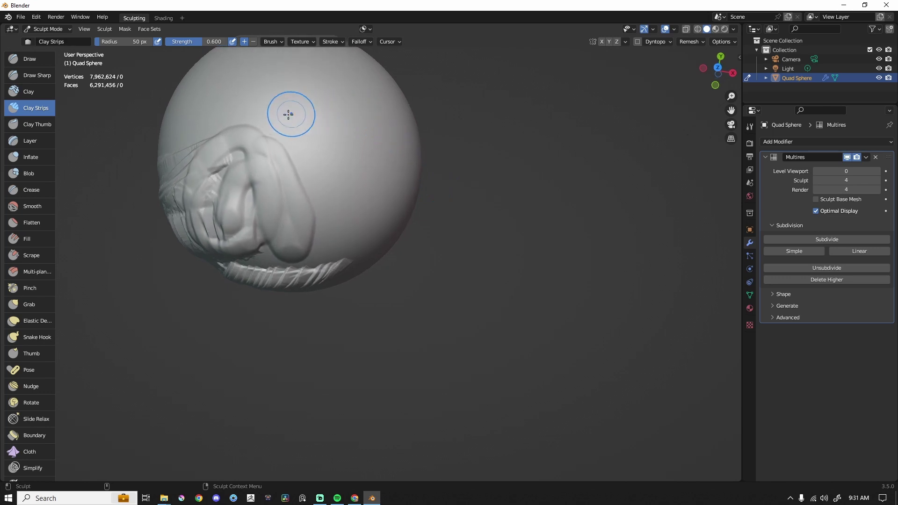
mouse_move(289, 115)
mouse_down()
mouse_move(331, 173)
mouse_move(401, 145)
mouse_move(358, 206)
mouse_up()
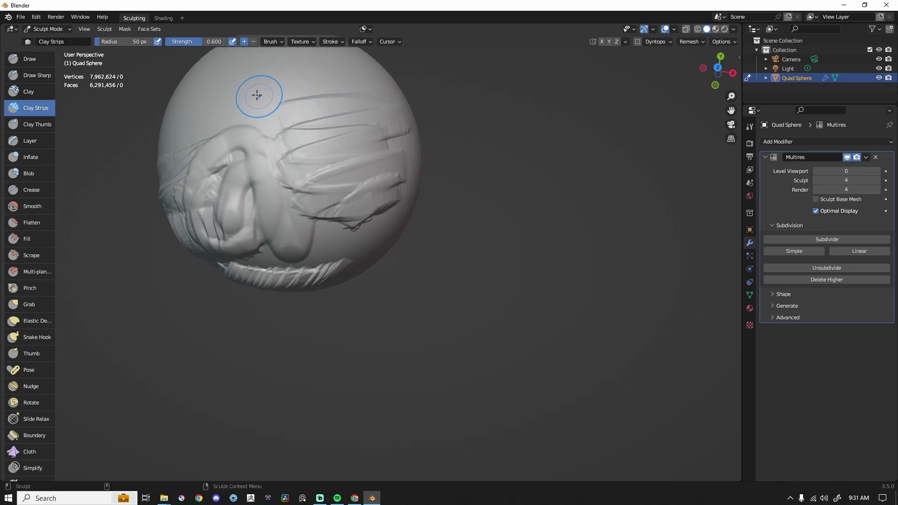
mouse_move(244, 93)
mouse_down()
mouse_move(337, 95)
mouse_move(329, 121)
mouse_move(339, 114)
mouse_up()
middle_drag(397, 105, 339, 105)
mouse_move(309, 110)
mouse_down()
mouse_move(326, 88)
mouse_move(381, 101)
mouse_up()
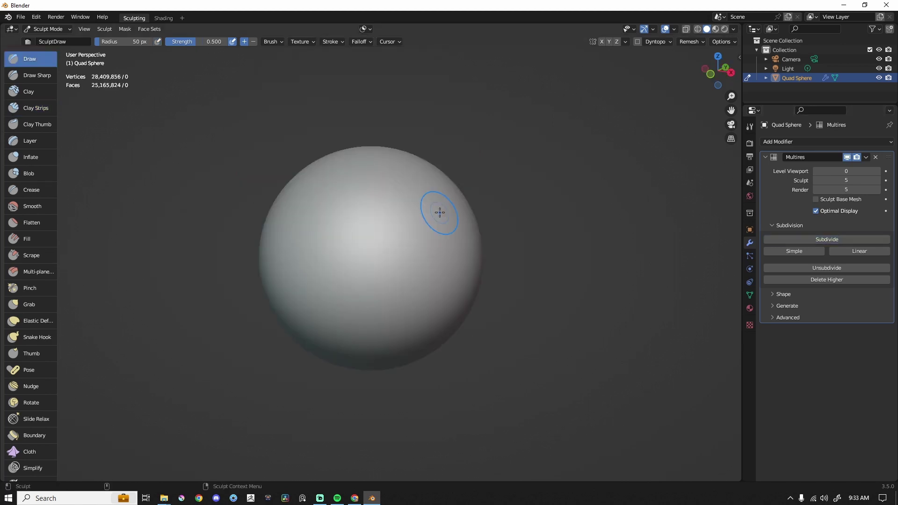
Sculpt a few Clay Strips strokes across the upper front of the sphere at subdivision level 5
middle_drag(432, 187, 356, 243)
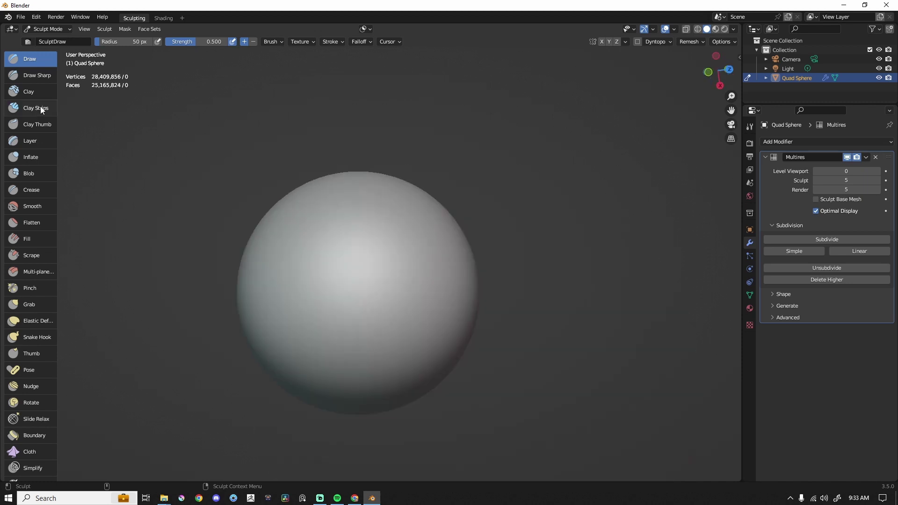
key(c)
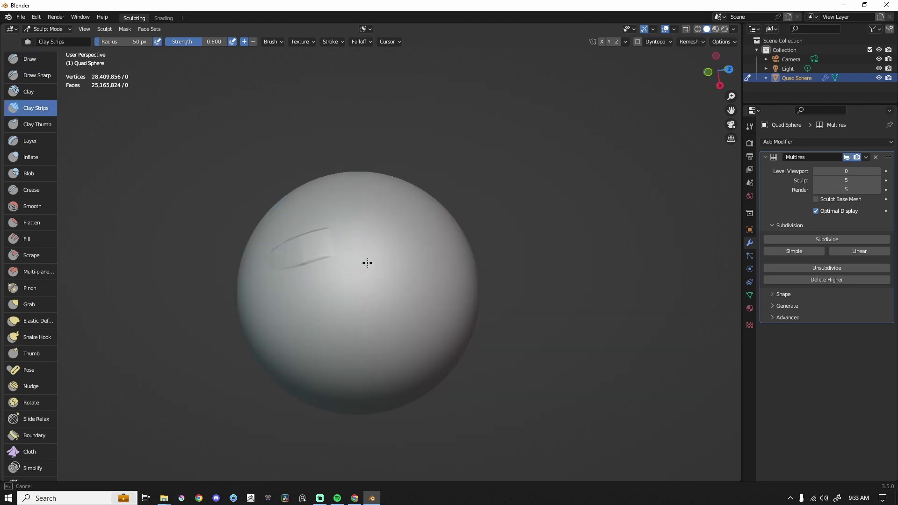
drag(386, 275, 388, 276)
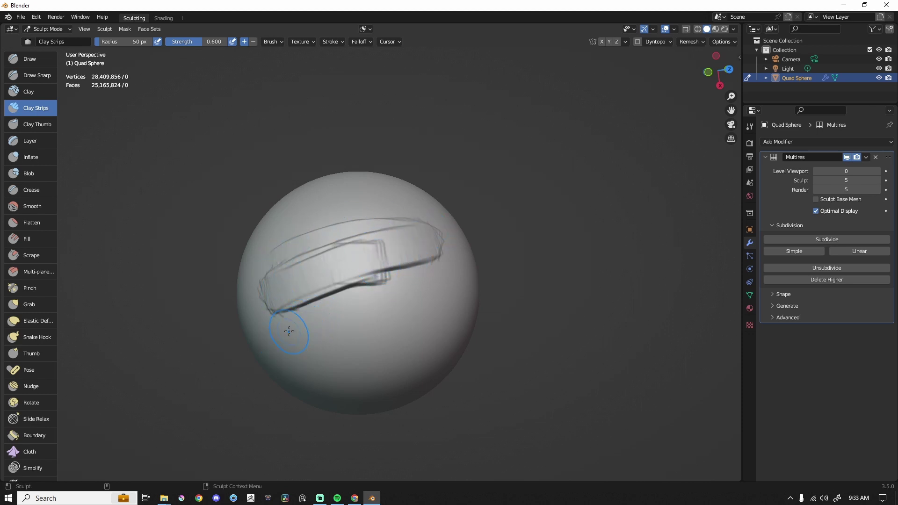
Add more Clay Strips strokes to the sphere's front, and sculpt a rounded, looping ridge beside them with the Draw brush
mouse_move(318, 357)
mouse_down()
mouse_move(398, 374)
mouse_move(421, 365)
mouse_move(435, 337)
mouse_move(434, 277)
mouse_up()
mouse_move(295, 208)
mouse_down()
mouse_move(320, 207)
mouse_move(321, 255)
mouse_move(327, 234)
mouse_move(355, 212)
mouse_move(374, 243)
mouse_up()
key(x)
drag(280, 290, 407, 276)
middle_drag(451, 248, 363, 214)
mouse_move(360, 212)
mouse_down()
mouse_move(353, 302)
mouse_move(330, 229)
mouse_move(309, 311)
mouse_move(353, 267)
mouse_move(371, 299)
mouse_move(383, 290)
mouse_up()
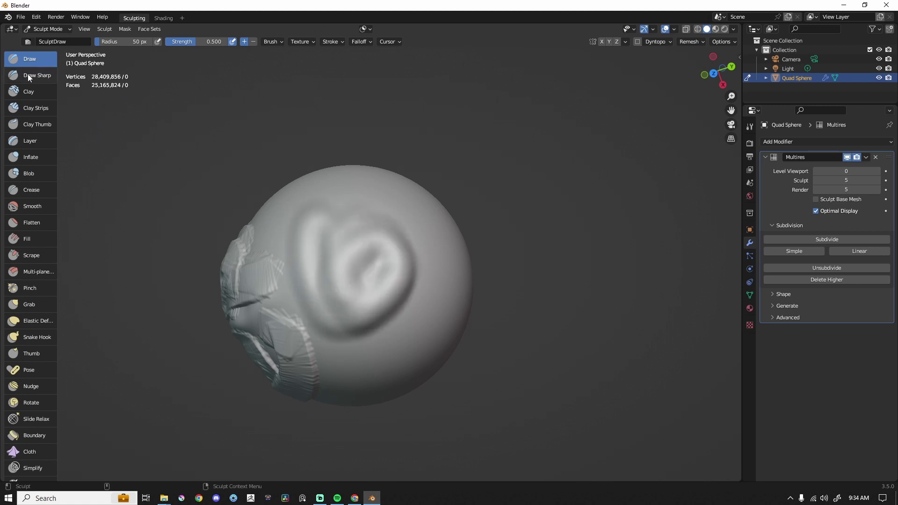
Cut a groove along the Draw loop with Draw Sharp and build up thick forms over it with the Clay brush
click(29, 76)
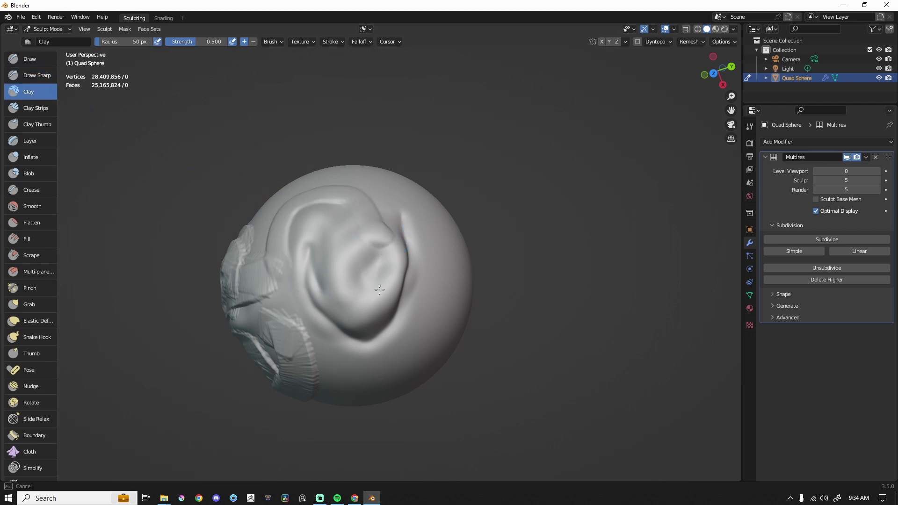
drag(379, 290, 415, 276)
Sculpt a curved Clay Strips band beside the Clay forms and cover it with overlapping cross strokes
click(36, 108)
mouse_move(409, 278)
middle_down()
mouse_move(419, 230)
mouse_move(365, 201)
middle_up()
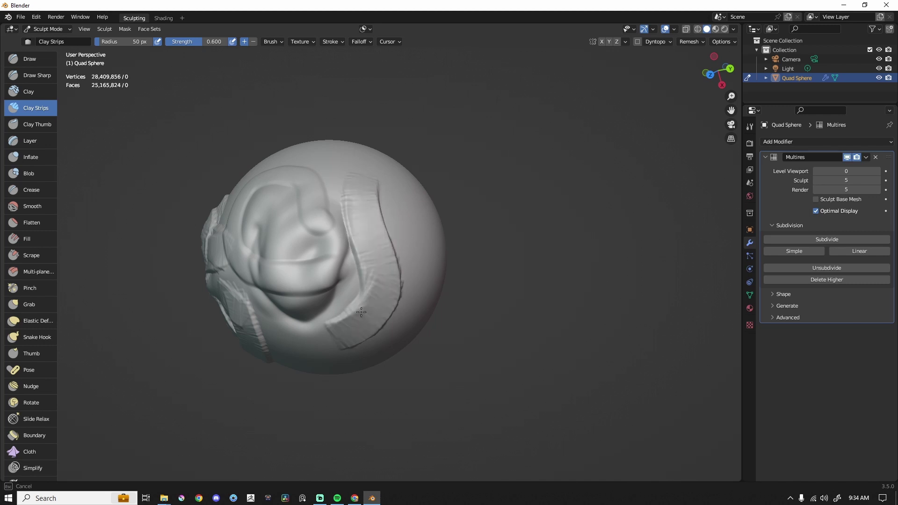
middle_drag(391, 196, 261, 195)
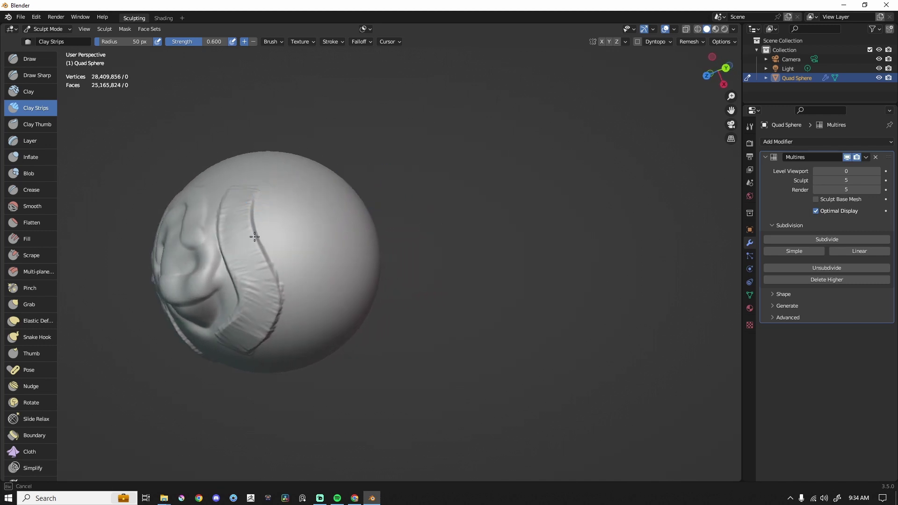
drag(281, 292, 267, 333)
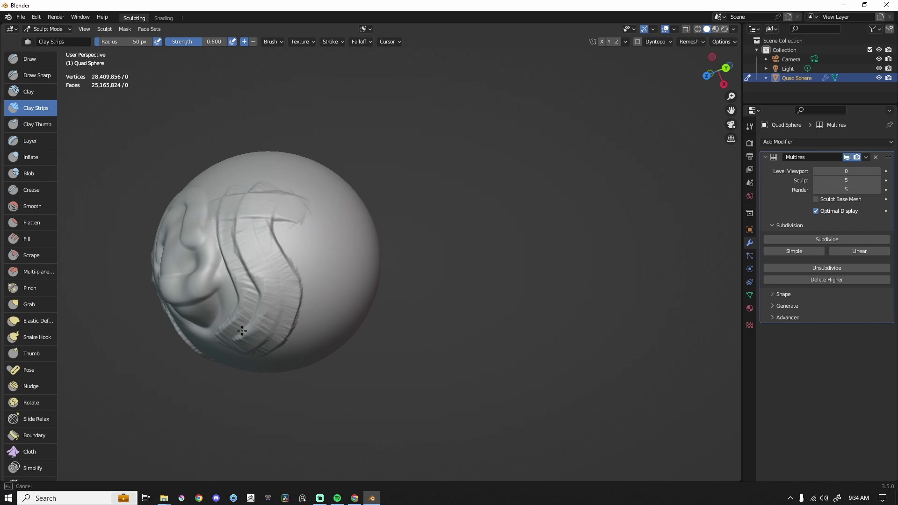
key(ctrl+z)
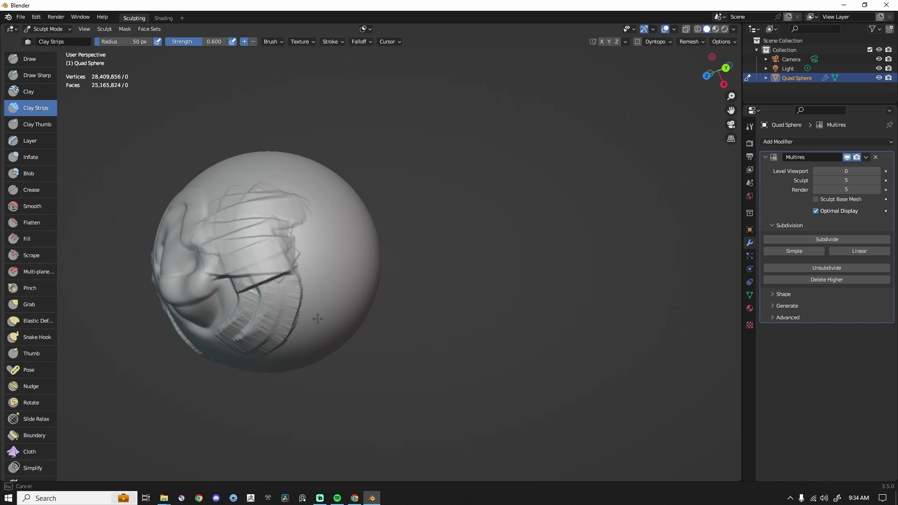
middle_drag(317, 318, 341, 265)
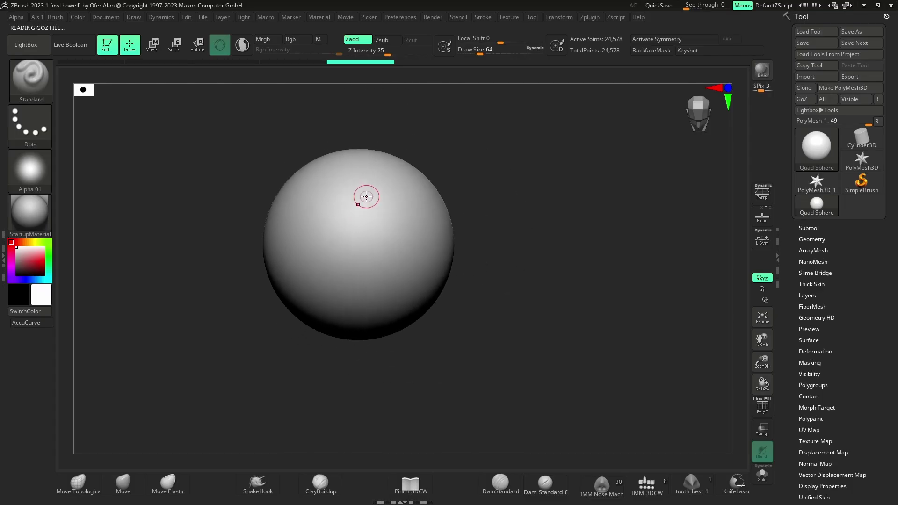
Switch to ZBrush, select the ClayBuildup brush, and frame the quad sphere close up
click(31, 77)
click(135, 89)
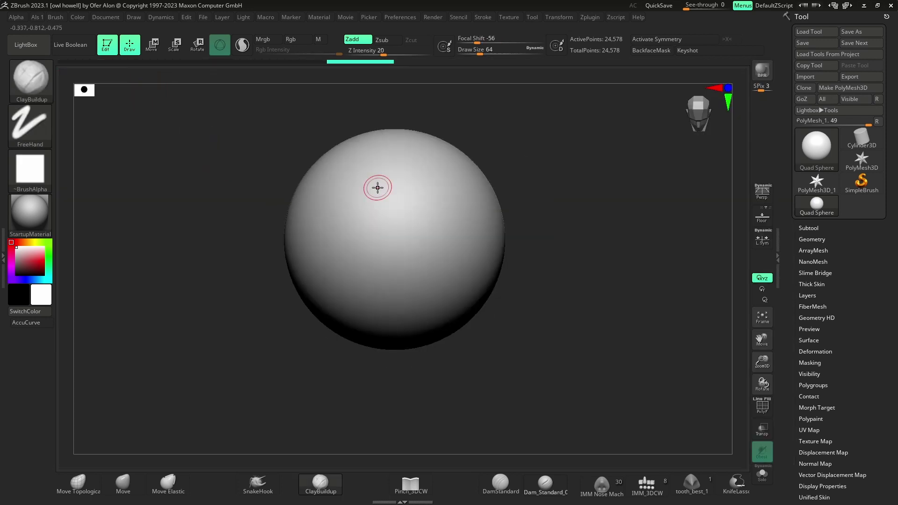
key(f)
alt+drag(631, 268, 565, 221)
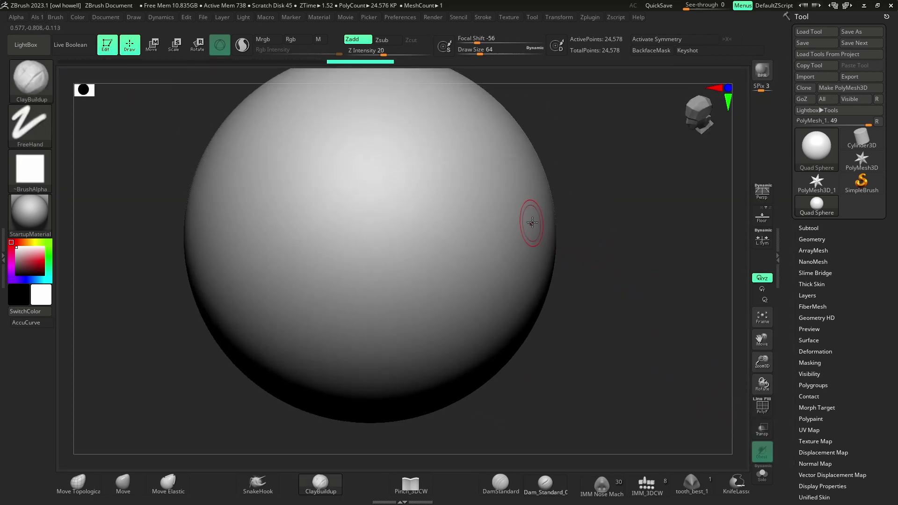
Try a zigzag ClayBuildup stroke across the front of the undivided sphere and undo it
mouse_move(252, 193)
mouse_down()
mouse_move(374, 191)
mouse_move(490, 271)
mouse_up()
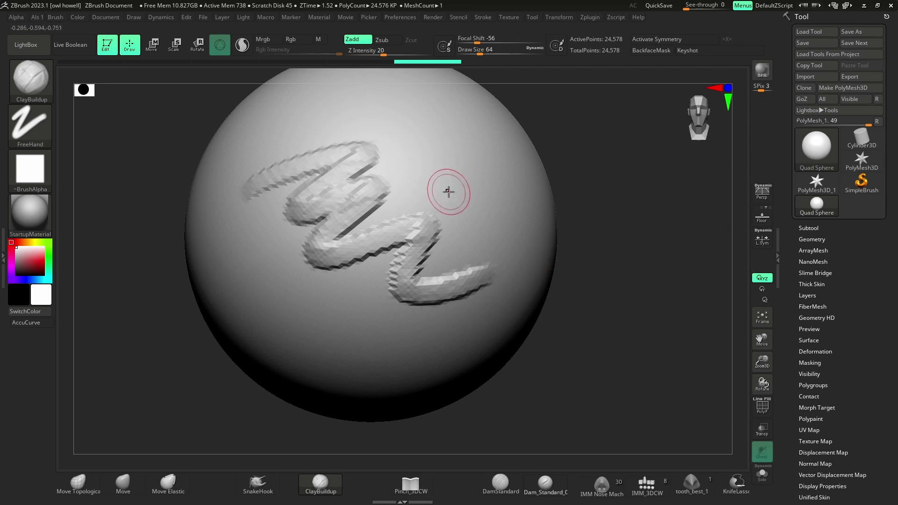
key(ctrl+z)
Show the sphere's geometry settings and divide the mesh once to subdivision level 2
click(812, 240)
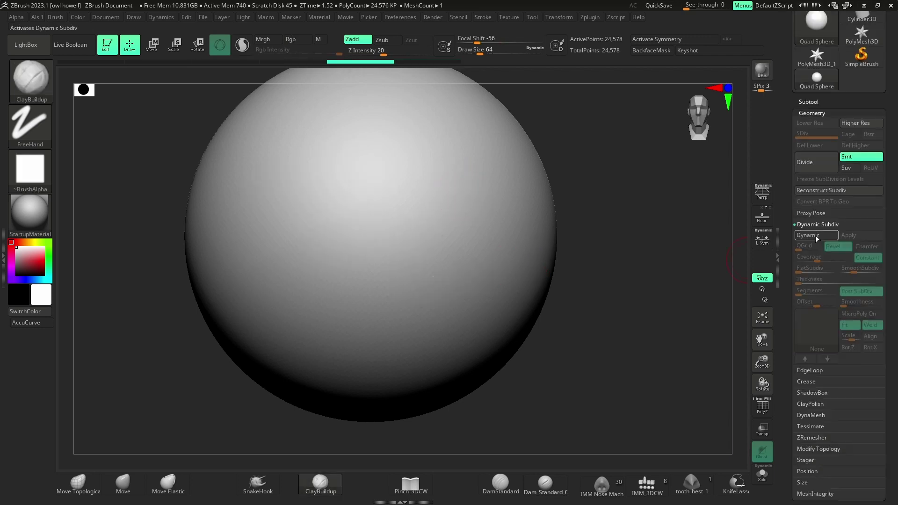
key(ctrl+d)
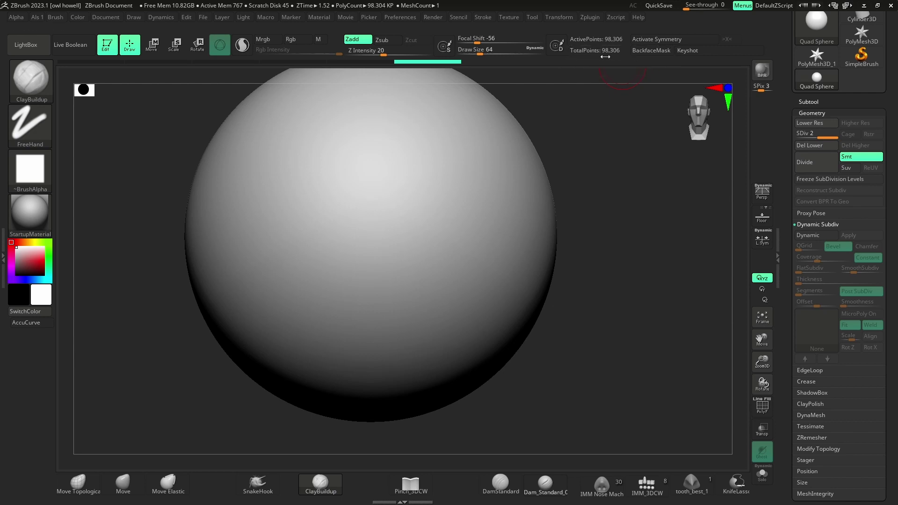
Try zigzag and looping ClayBuildup strokes over the front and side of the sphere at subdivision level 2
alt+drag(567, 187, 608, 189)
mouse_move(282, 240)
mouse_down()
mouse_move(384, 200)
mouse_move(323, 302)
mouse_move(476, 333)
mouse_up()
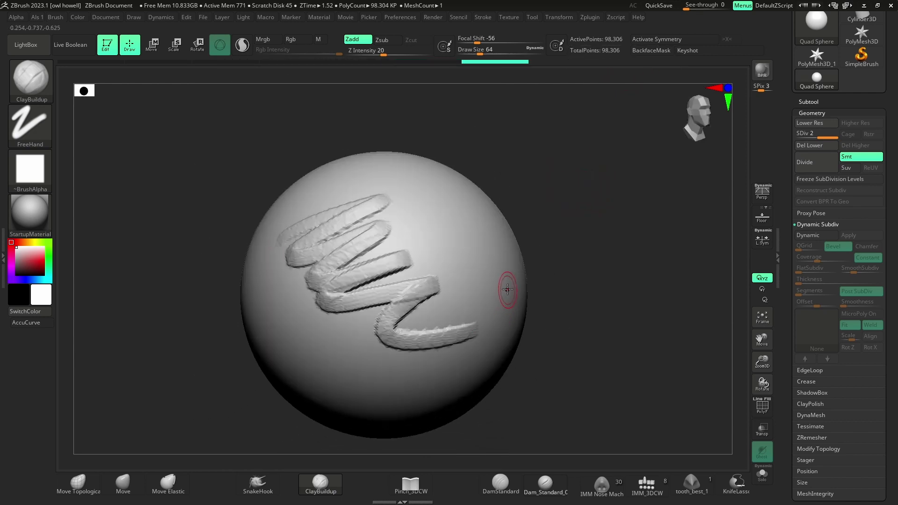
mouse_move(412, 227)
mouse_down()
mouse_move(472, 213)
mouse_move(483, 283)
mouse_move(473, 328)
mouse_up()
right_drag(478, 262, 403, 294)
mouse_move(406, 322)
mouse_down()
mouse_move(507, 218)
mouse_move(423, 329)
mouse_move(474, 303)
mouse_move(505, 242)
mouse_up()
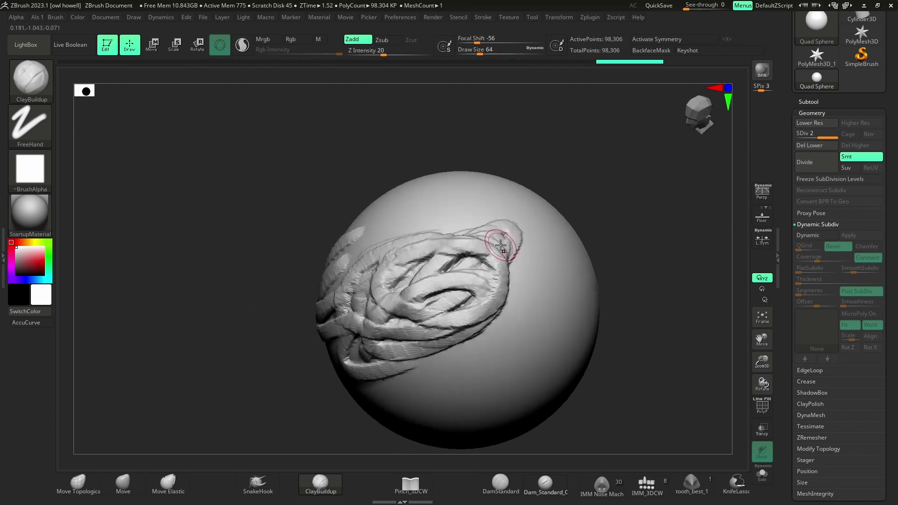
mouse_move(412, 257)
right_down()
mouse_move(498, 245)
mouse_move(457, 230)
right_up()
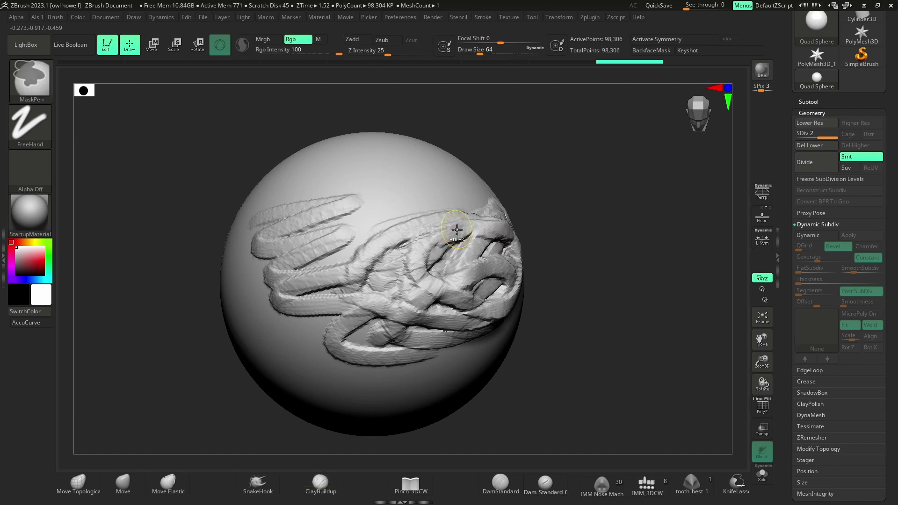
Undo all the ClayBuildup strokes and divide the sphere to subdivision level 3
key(ctrl+z)
key(ctrl+z)
key(ctrl+z)
key(ctrl+z)
key(ctrl+z)
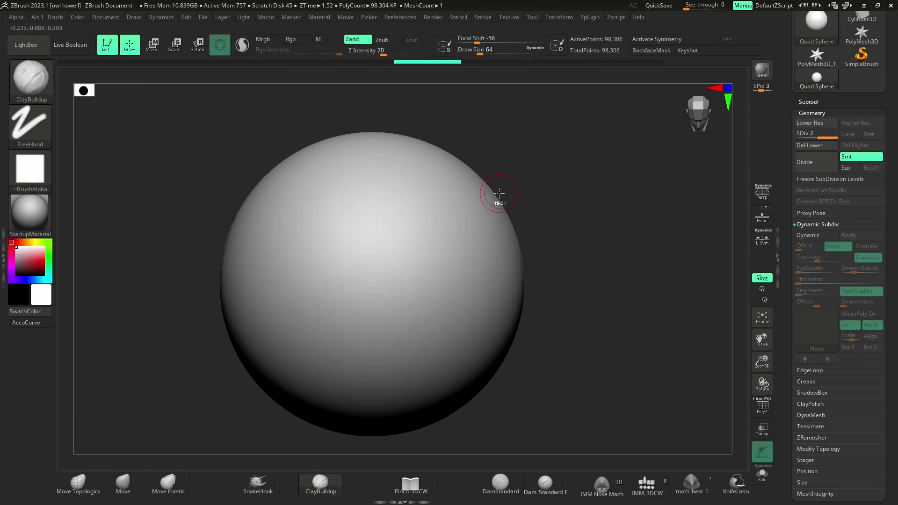
key(ctrl+d)
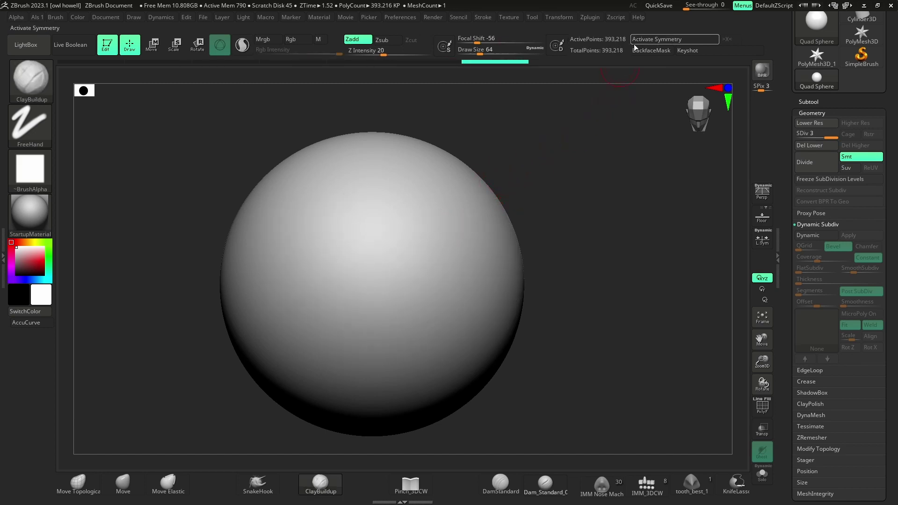
Try ClayBuildup strokes across the sphere's front at subdivision level 3 and undo them all
mouse_move(265, 230)
mouse_down()
mouse_move(284, 307)
mouse_move(491, 310)
mouse_move(517, 330)
mouse_up()
mouse_move(423, 234)
mouse_down()
mouse_move(459, 220)
mouse_move(346, 262)
mouse_move(304, 220)
mouse_move(313, 296)
mouse_up()
key(ctrl+z)
key(ctrl+z)
key(ctrl+z)
key(ctrl+z)
key(ctrl+z)
key(ctrl+z)
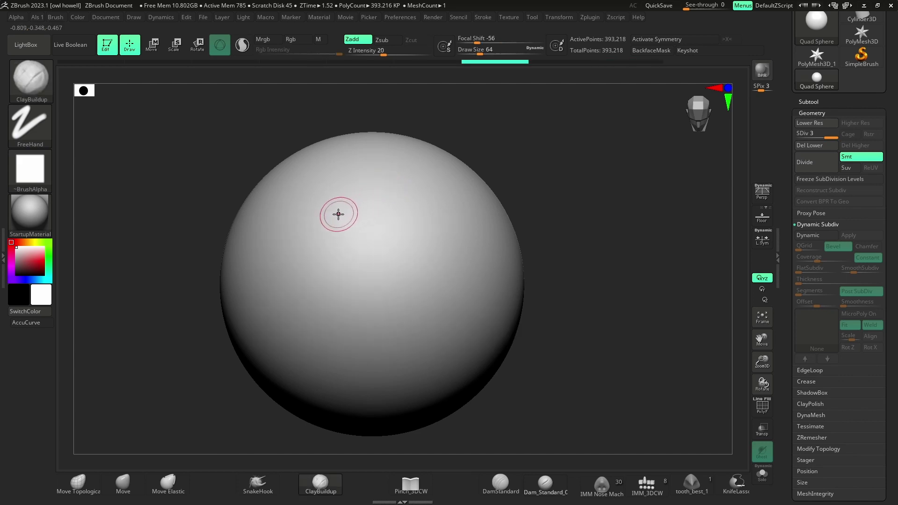
Divide the smooth sphere twice more to subdivision level 5
key(ctrl+d)
key(ctrl+d)
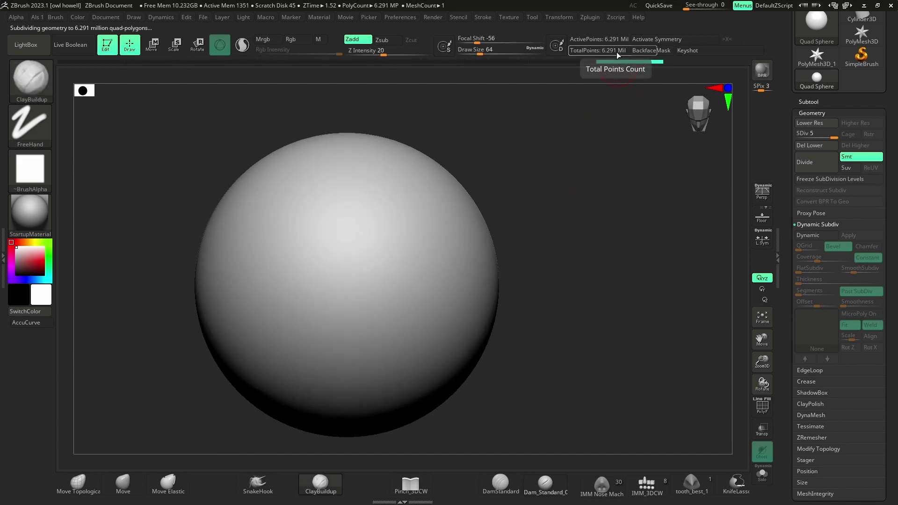
Sculpt a zigzag ClayBuildup stroke at level 5, and cover the front with overlapping strokes at a draw size of about 94
mouse_move(220, 245)
mouse_down()
mouse_move(348, 189)
mouse_move(442, 296)
mouse_up()
key(s)
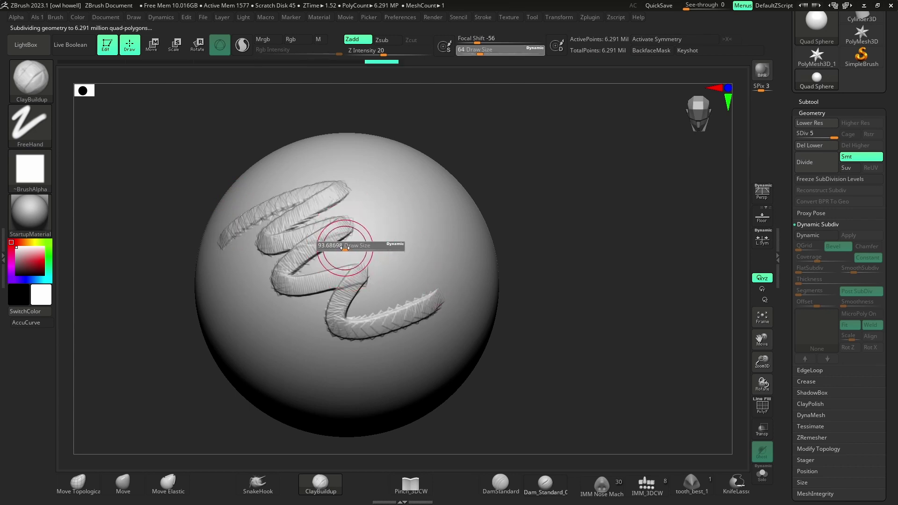
mouse_move(423, 196)
mouse_down()
mouse_move(355, 276)
mouse_move(438, 341)
mouse_move(275, 383)
mouse_move(281, 299)
mouse_move(234, 243)
mouse_move(322, 192)
mouse_move(428, 308)
mouse_move(290, 327)
mouse_move(394, 303)
mouse_move(482, 251)
mouse_up()
mouse_move(415, 153)
mouse_down()
mouse_move(280, 169)
mouse_move(241, 244)
mouse_move(286, 294)
mouse_up()
mouse_move(307, 261)
mouse_down()
mouse_move(281, 309)
mouse_move(384, 328)
mouse_move(262, 262)
mouse_move(312, 253)
mouse_up()
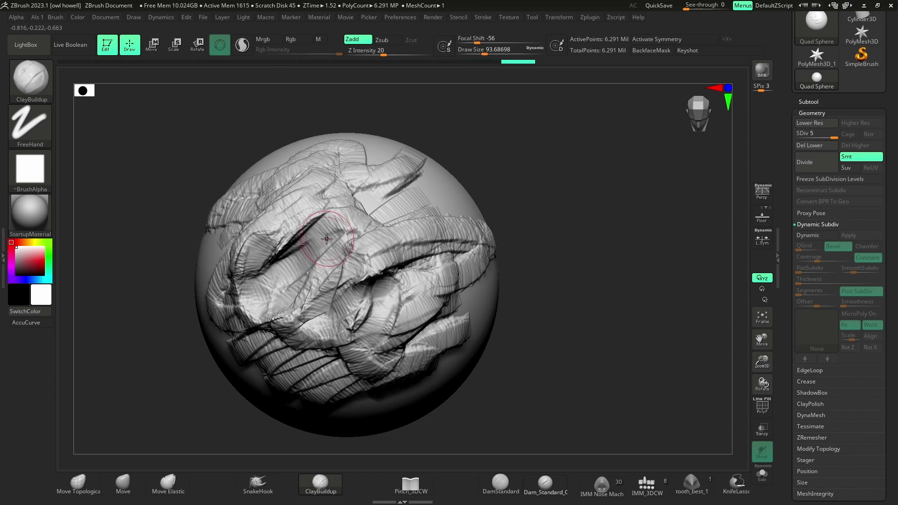
Divide the cleared, smooth sphere to subdivision level 6 and try a ClayBuildup stroke on its upper front
key(ctrl+d)
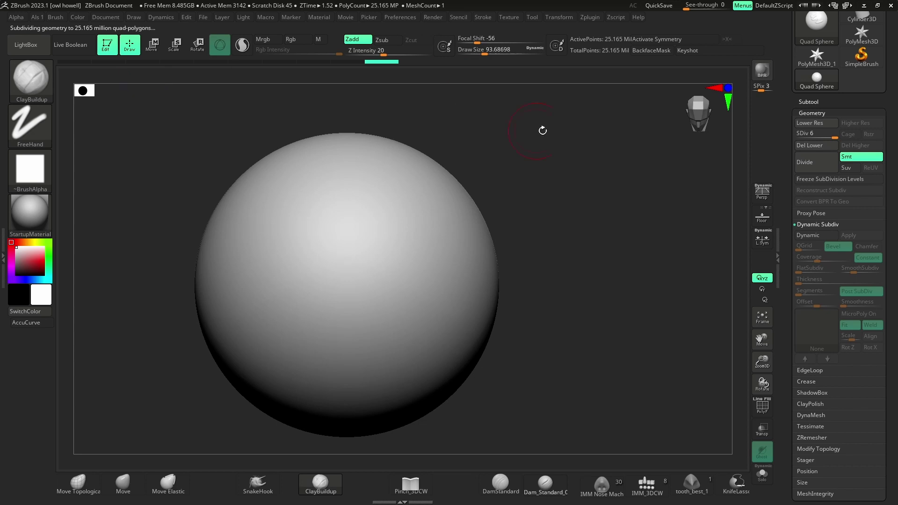
drag(235, 239, 266, 260)
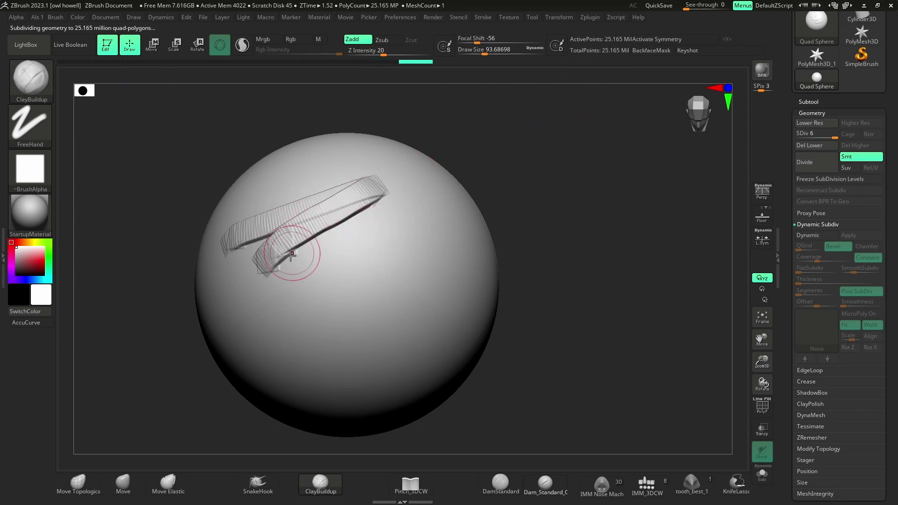
key(ctrl)
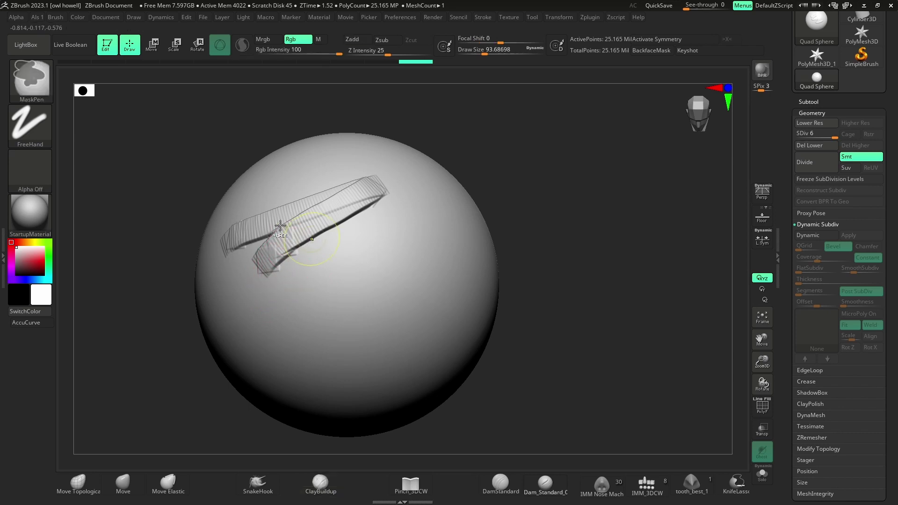
key(ctrl+z)
Cover the sphere's front with overlapping back-and-forth ClayBuildup strokes at subdivision level 6
drag(262, 219, 331, 265)
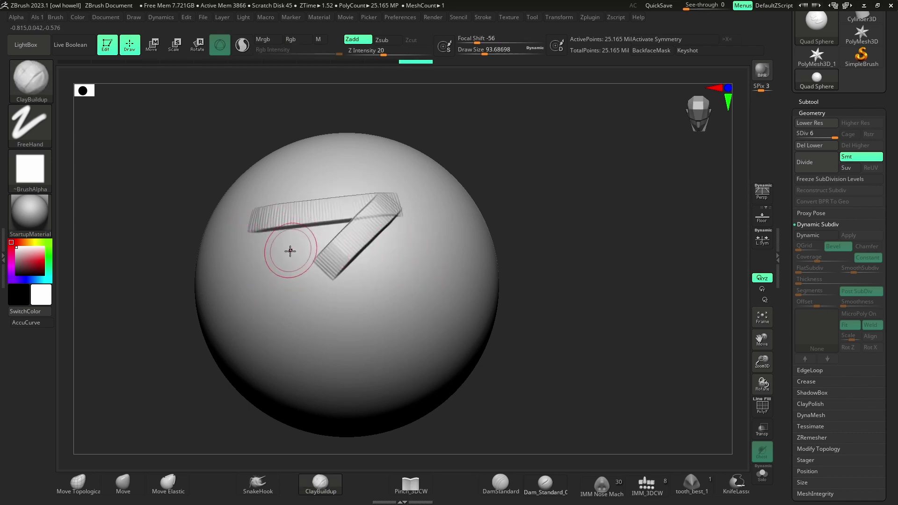
mouse_move(244, 252)
mouse_down()
mouse_move(274, 307)
mouse_move(449, 304)
mouse_up()
mouse_move(329, 195)
mouse_down()
mouse_move(283, 236)
mouse_move(417, 280)
mouse_move(267, 199)
mouse_up()
mouse_move(154, 222)
mouse_down()
mouse_move(218, 226)
mouse_move(309, 193)
mouse_move(205, 261)
mouse_move(308, 267)
mouse_up()
mouse_move(235, 202)
mouse_down()
mouse_move(262, 299)
mouse_move(288, 201)
mouse_move(339, 205)
mouse_move(304, 290)
mouse_up()
mouse_move(520, 238)
mouse_down()
mouse_move(442, 236)
mouse_move(393, 220)
mouse_move(356, 356)
mouse_move(262, 262)
mouse_move(366, 340)
mouse_move(348, 269)
mouse_up()
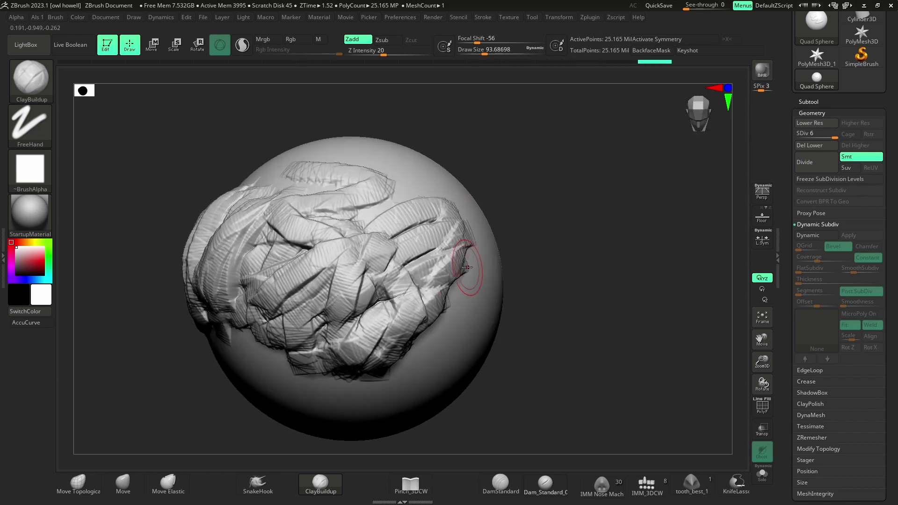
Sculpt a separate loop of ClayBuildup strokes on the smooth side of the sphere, apart from the covered front
drag(573, 244, 487, 255)
drag(555, 297, 552, 289)
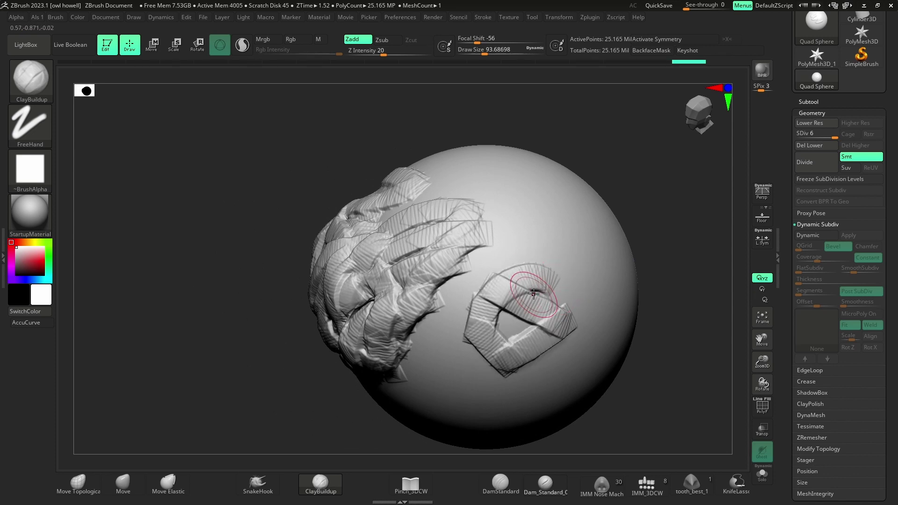